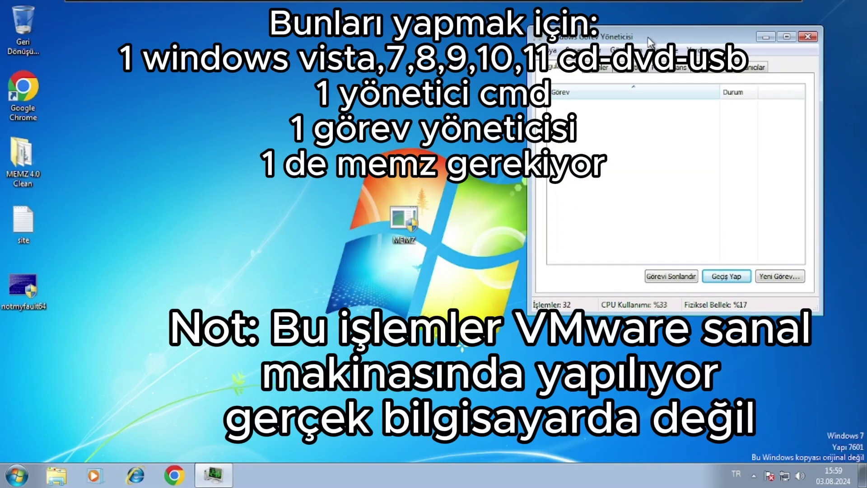
Search the installed programs for cmd and bring up the available actions for the cmd result
key(super)
text(cmd)
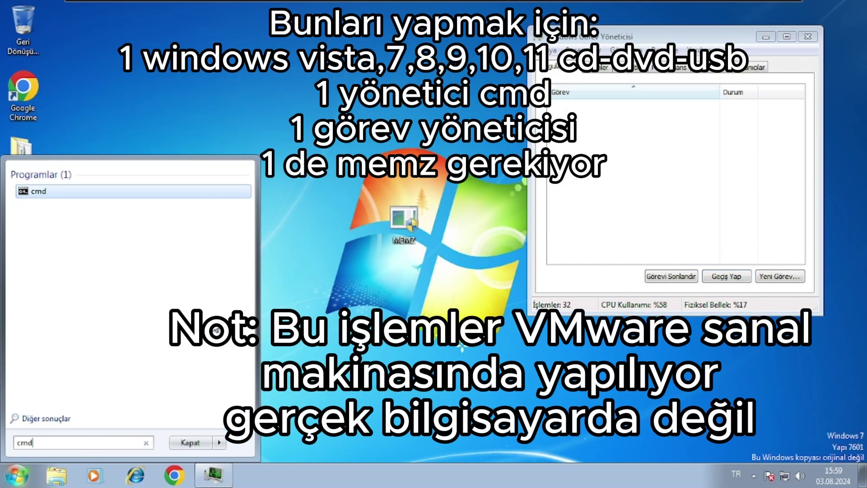
right_click(131, 192)
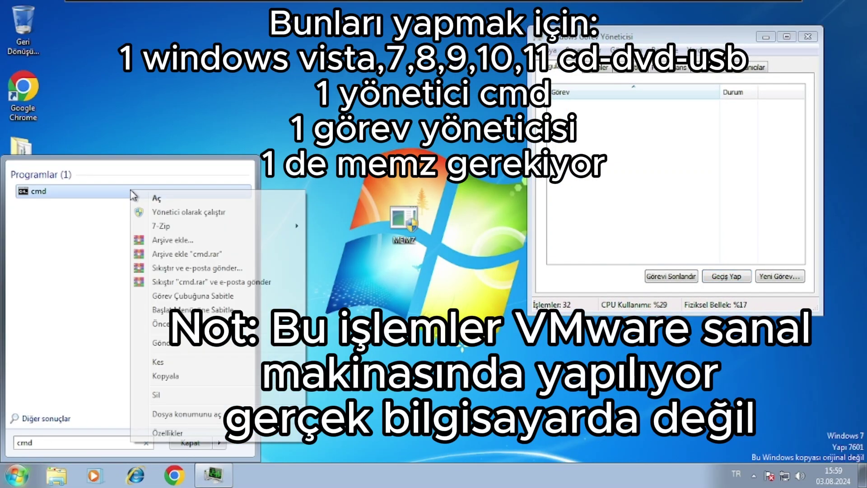
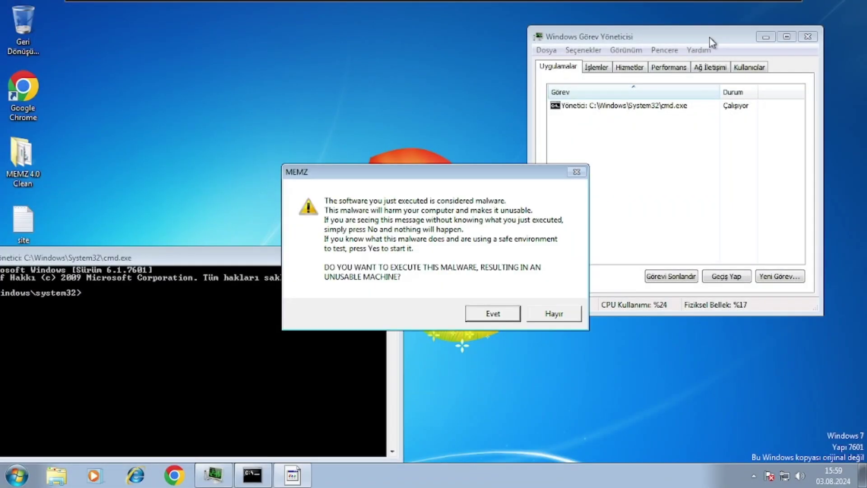
Show the list of running processes in Task Manager
click(671, 68)
click(596, 67)
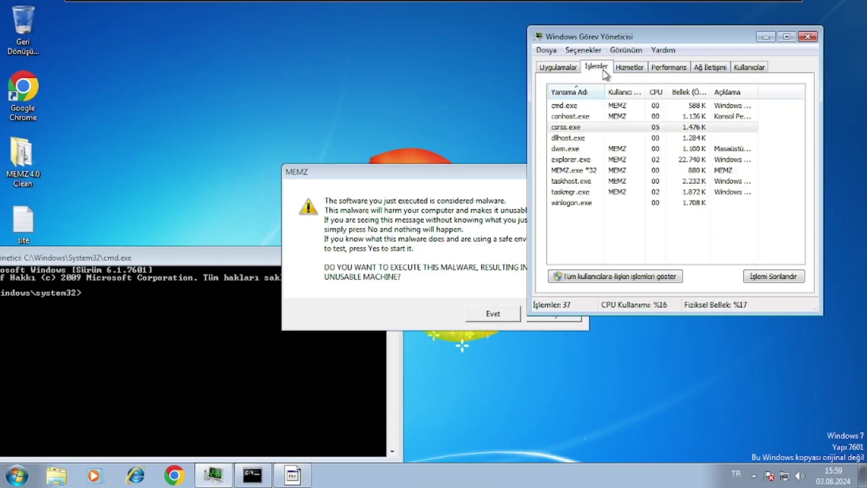
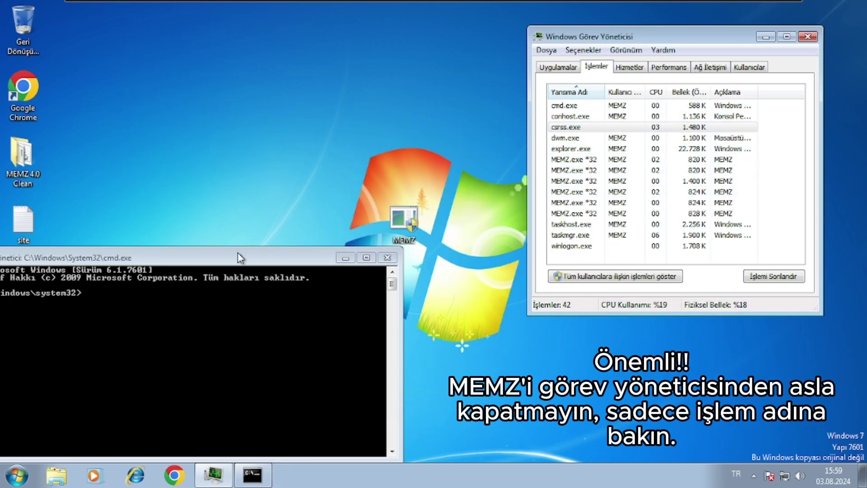
Force-terminate all MEMZ.exe processes in the administrator command prompt with taskkill /F /IM MEMZ.exe
drag(240, 256, 252, 225)
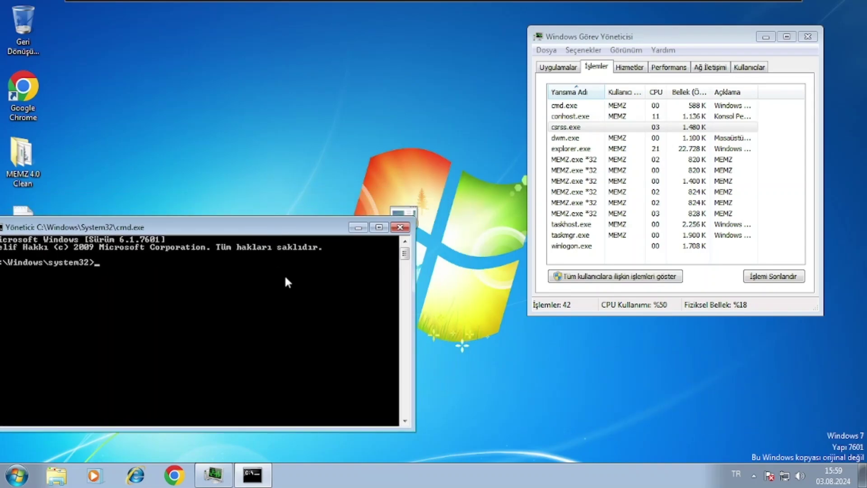
text(ill /)
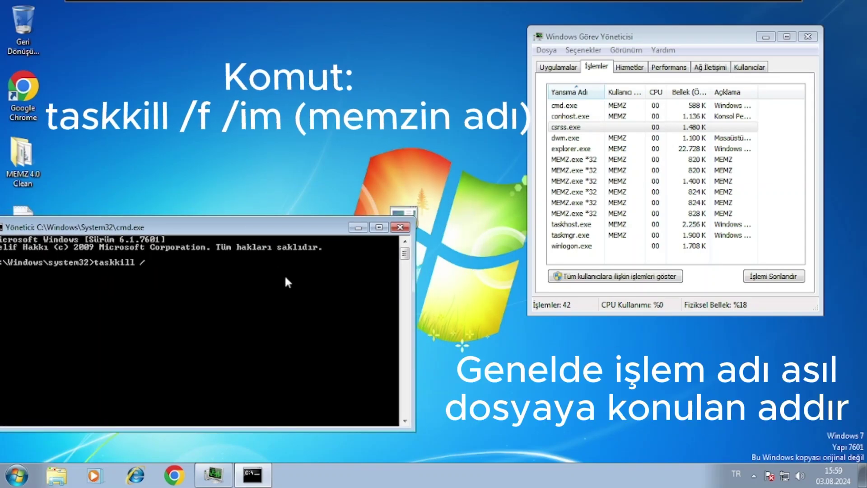
text(F /I)
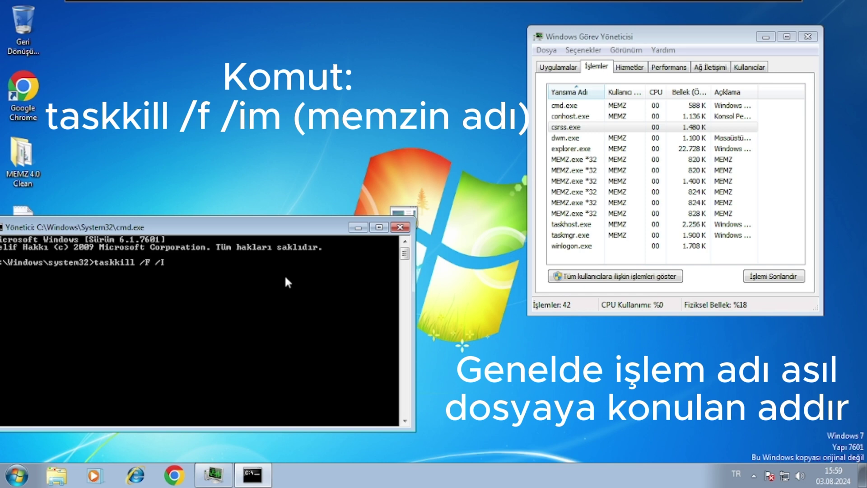
text(M MEMZ.exe)
key(Return)
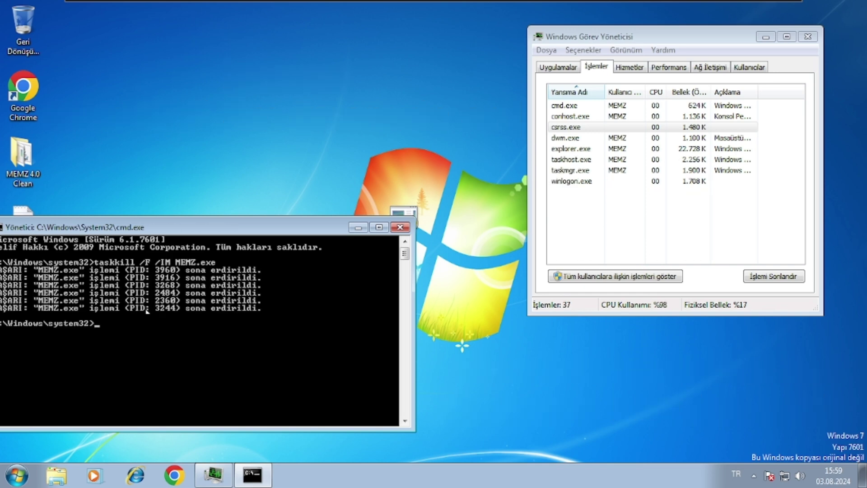
Close the command prompt and Task Manager, and move the MEMZ icon below notmyfault64 on the desktop
click(402, 229)
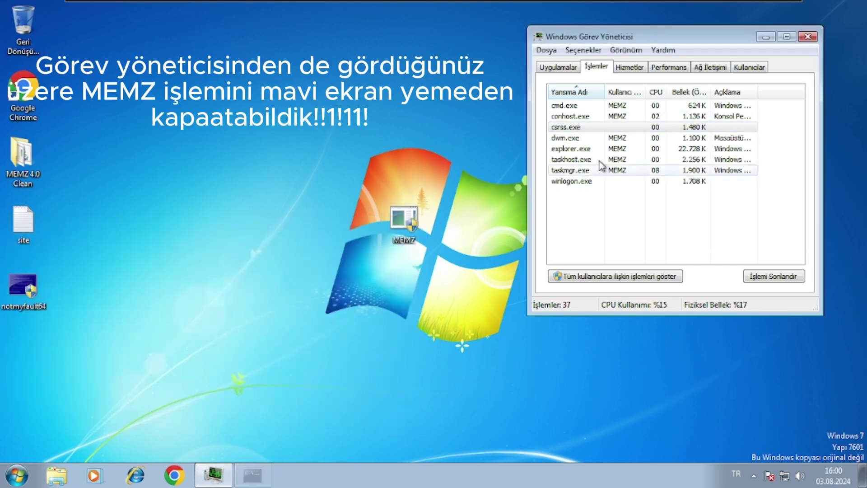
click(815, 38)
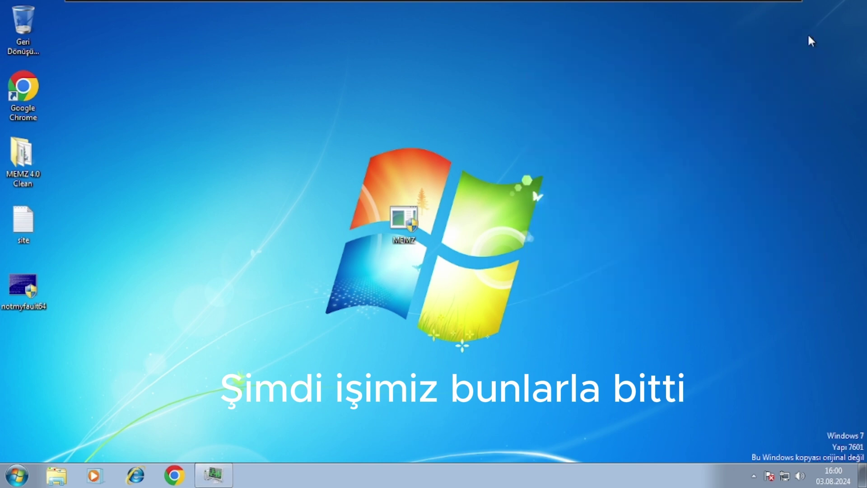
drag(402, 222, 24, 341)
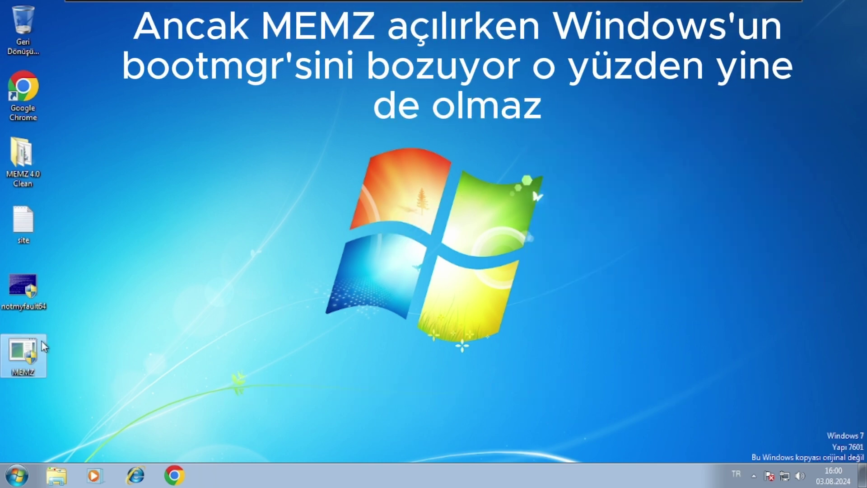
click(159, 336)
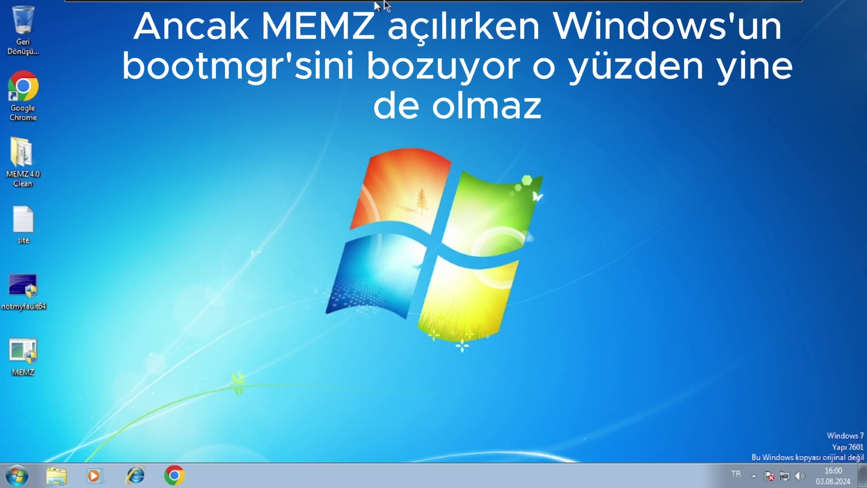
Connect the virtual machine's CD/DVD (SATA) drive with the Windows 7 ISO image file and return to full screen
mouse_move(384, 2)
click(427, 11)
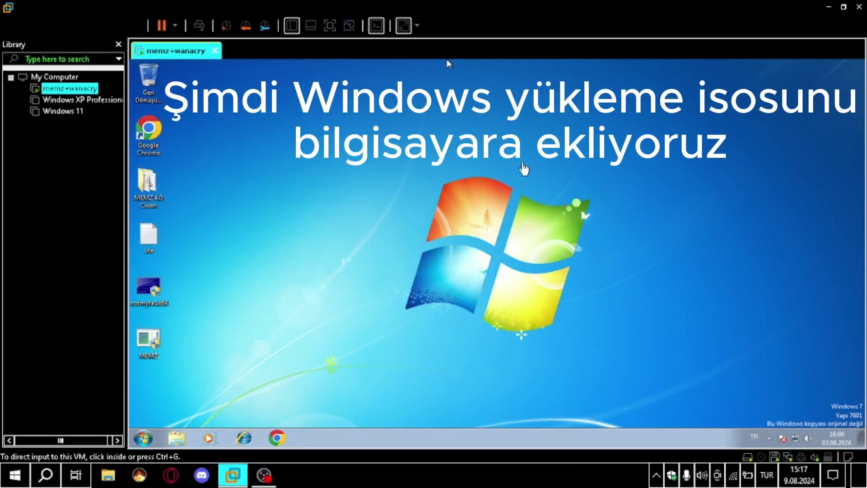
right_click(762, 457)
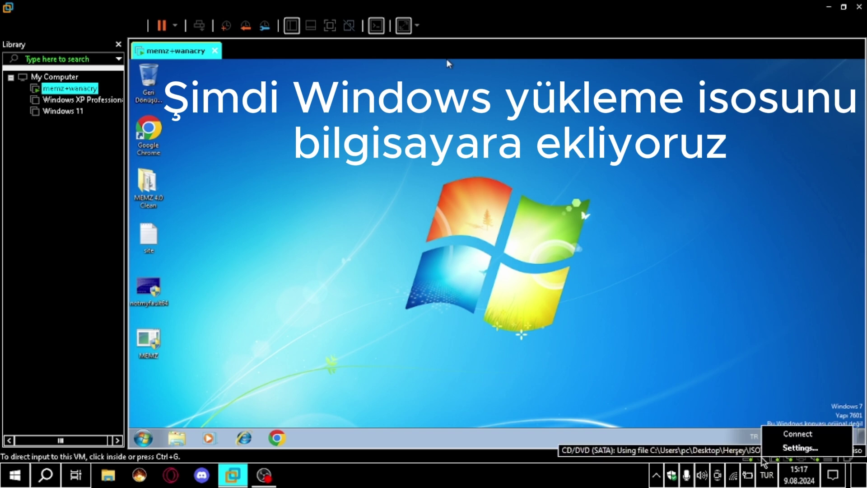
click(777, 449)
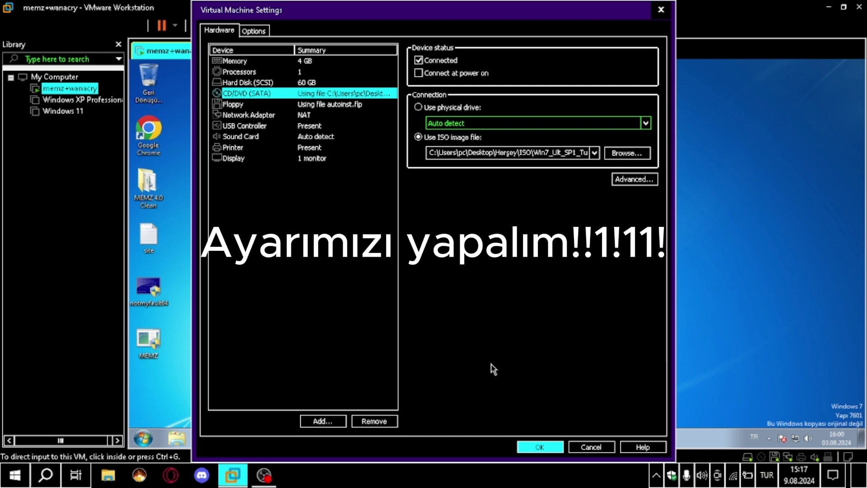
click(540, 447)
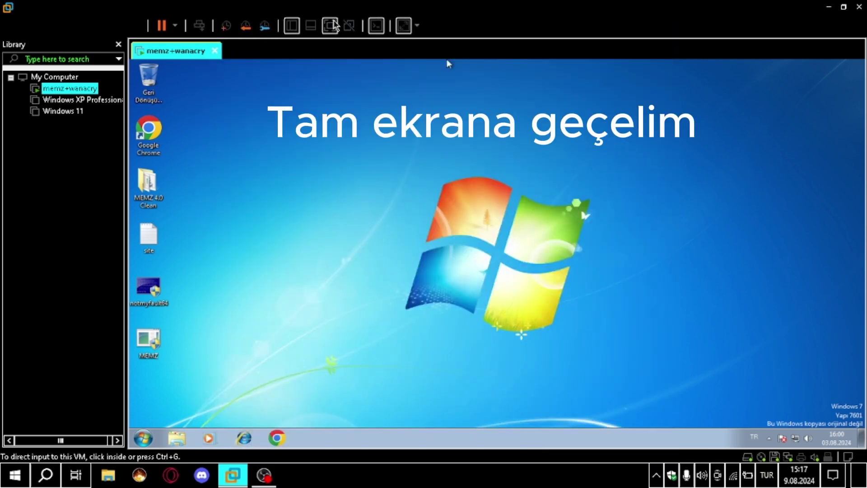
click(334, 25)
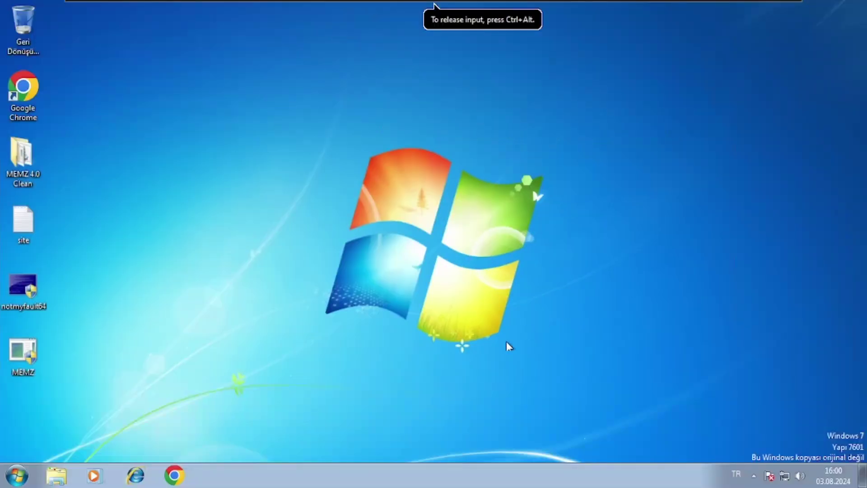
Try starting Windows setup from DVD drive D in the Computer window and dismiss the AutoPlay dialog
click(20, 479)
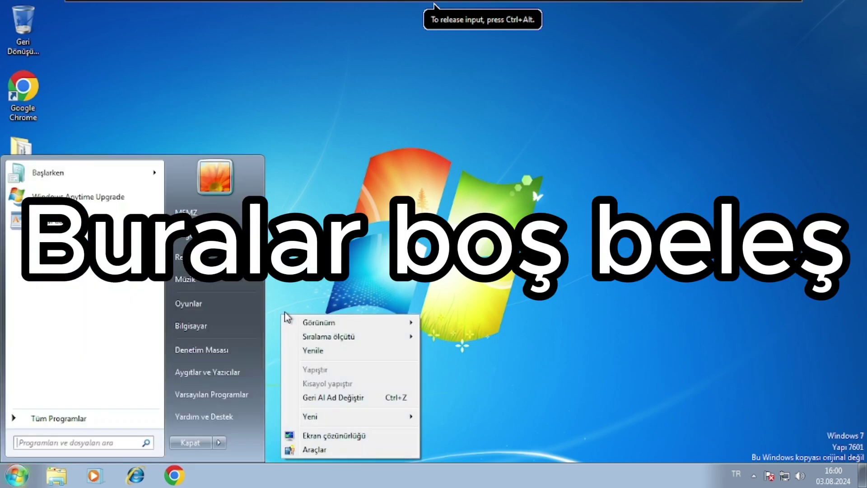
click(212, 325)
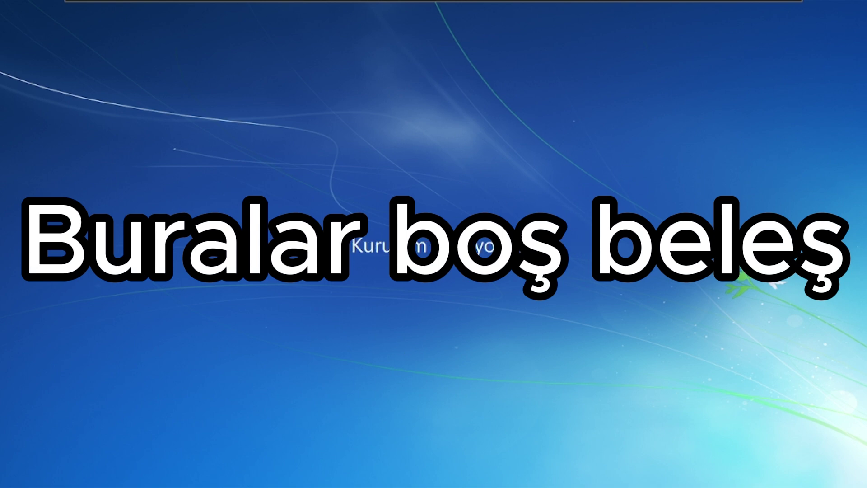
click(441, 20)
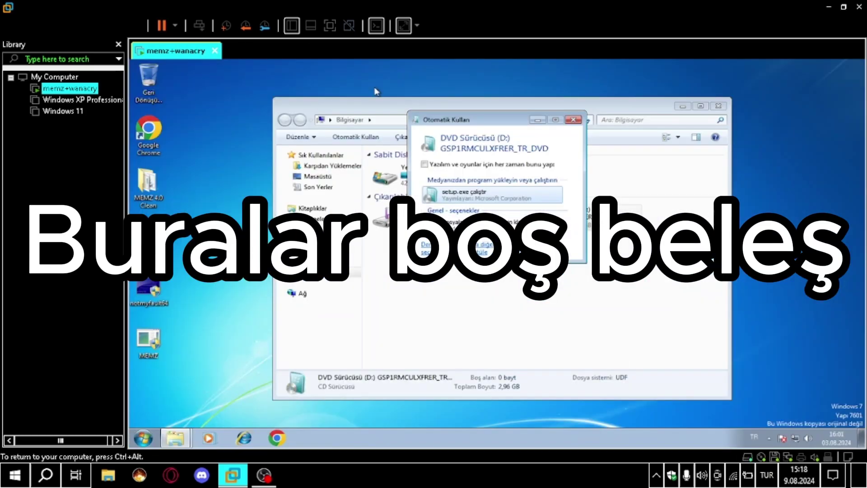
key(ctrl+alt+Return)
click(524, 80)
right_click(524, 185)
click(414, 318)
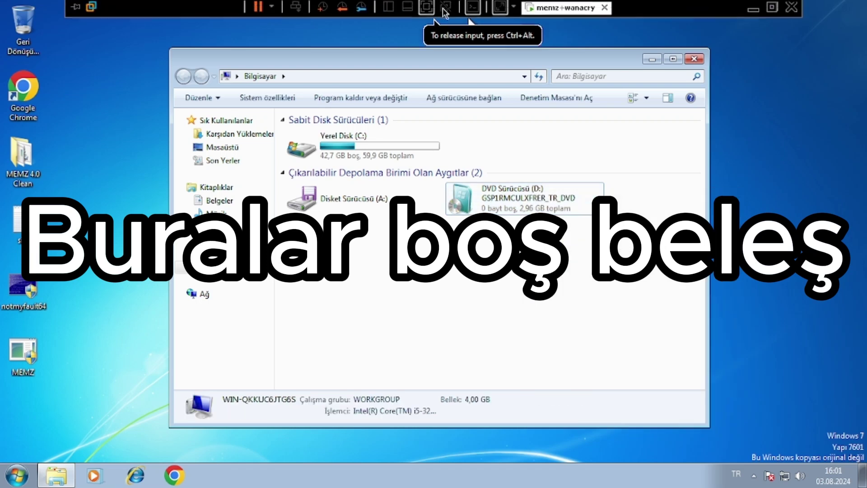
Disconnect the virtual CD/DVD drive, return to full screen and close the Computer window
click(444, 12)
click(762, 457)
click(786, 437)
key(ctrl+alt+Return)
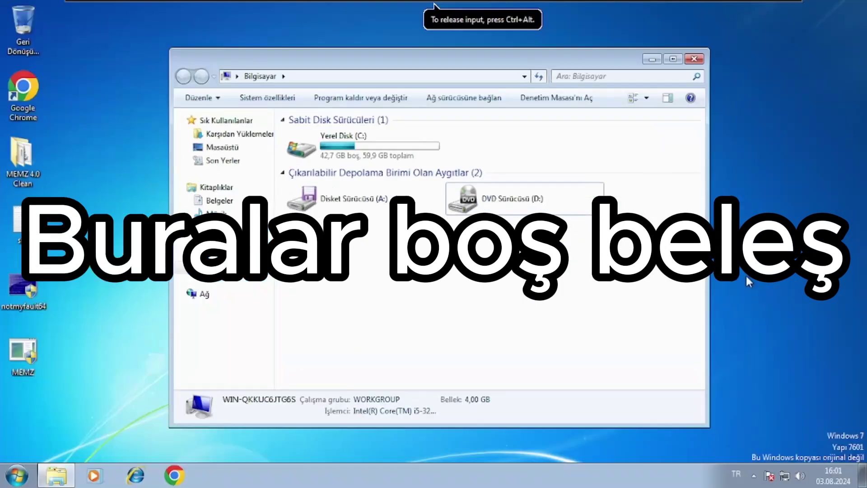
click(693, 59)
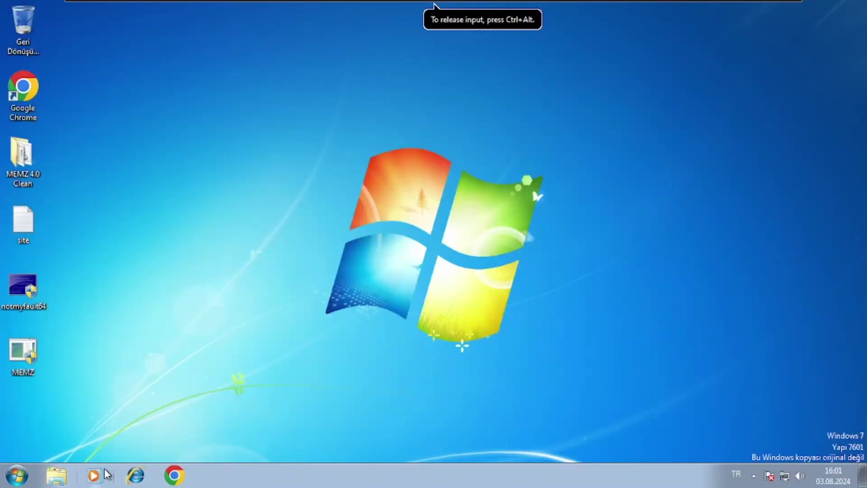
Restart Windows 7 inside the virtual machine
click(17, 476)
click(224, 442)
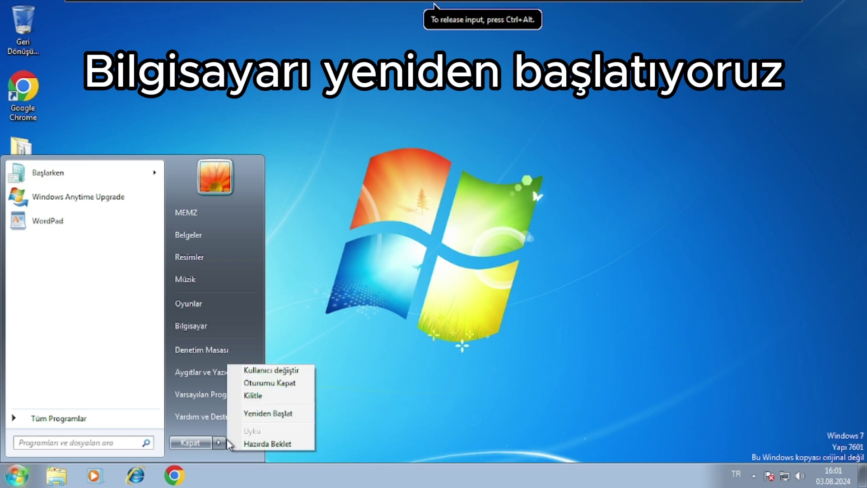
click(268, 414)
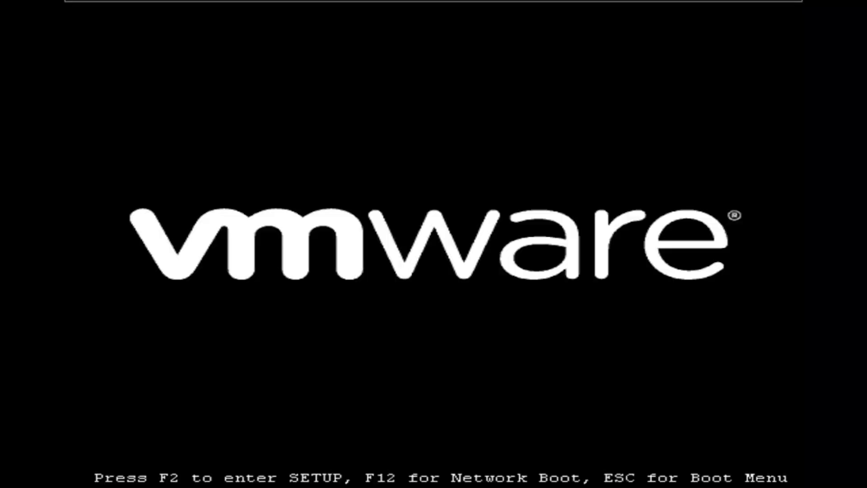
Try to boot the virtual machine from CD-ROM Drive through the startup Boot Menu
key(Escape)
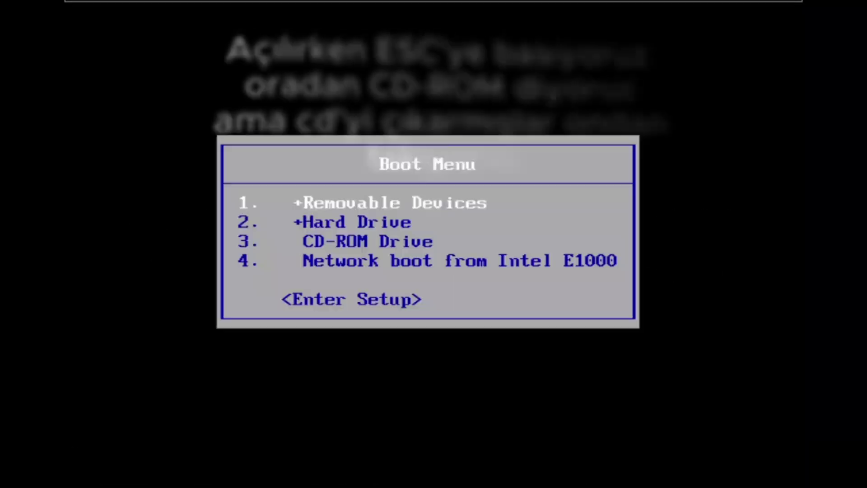
key(Down)
key(Down)
key(Return)
Release input from the virtual machine, leave full screen and reconnect its CD/DVD drive
key(ctrl+alt)
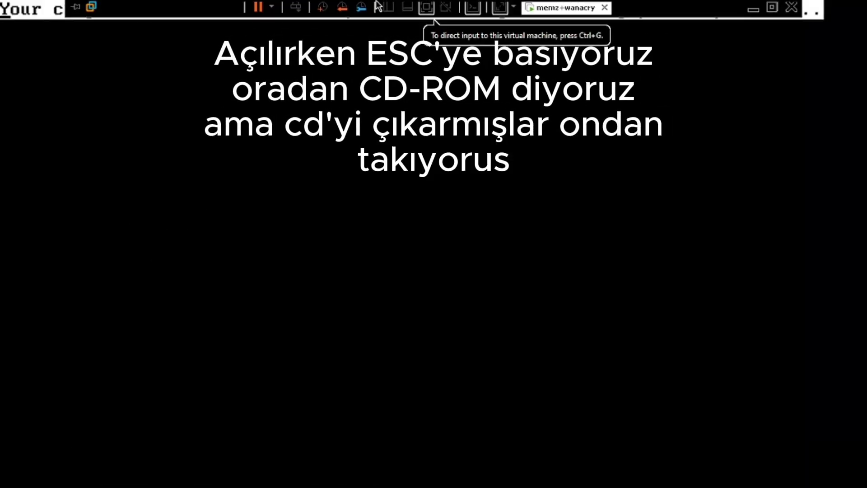
click(427, 7)
right_click(762, 457)
click(783, 438)
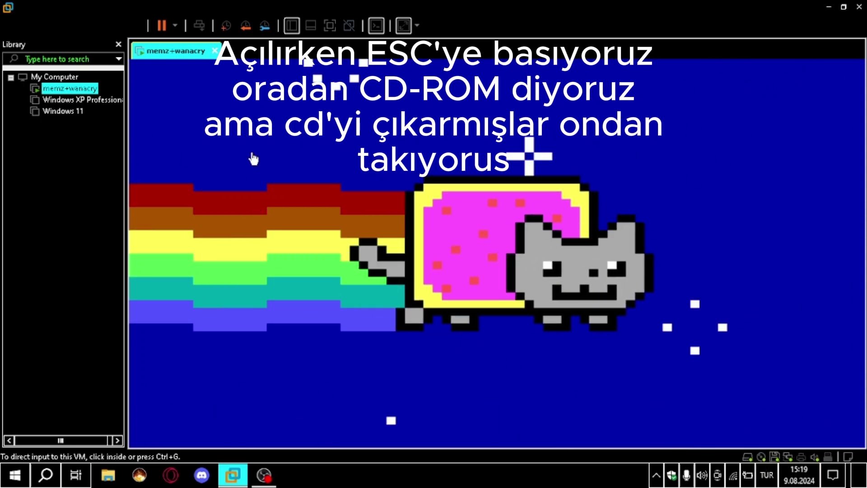
Reset the virtual machine and switch it back to full screen
click(175, 25)
click(199, 140)
click(348, 27)
click(533, 263)
click(175, 25)
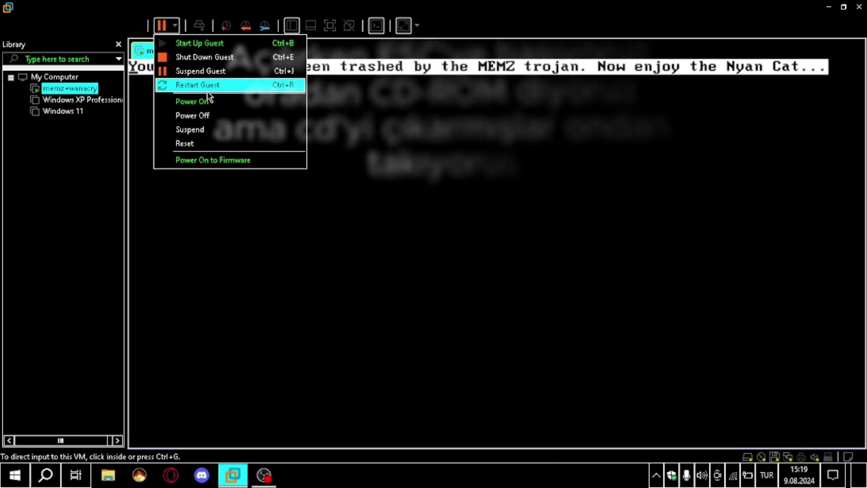
click(199, 143)
click(330, 26)
Boot from CD-ROM Drive, accept the Turkish language settings and open the computer repair option of Windows 7 setup
key(Escape)
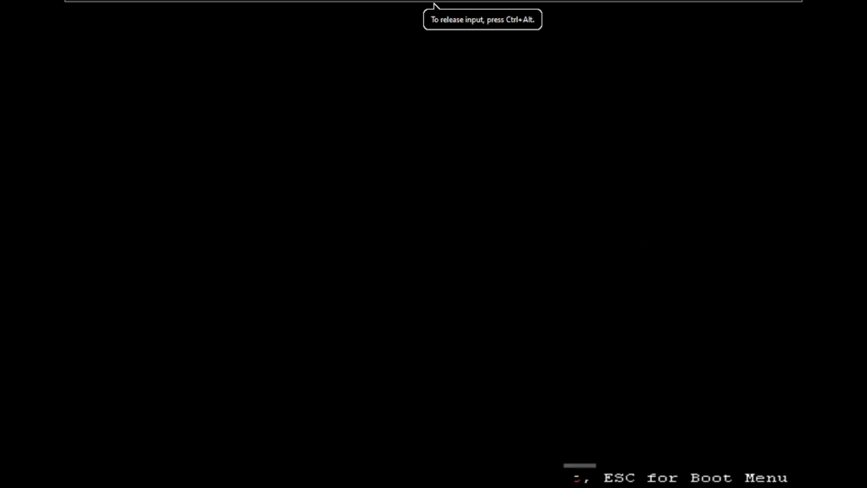
key(Down)
key(Down)
key(Return)
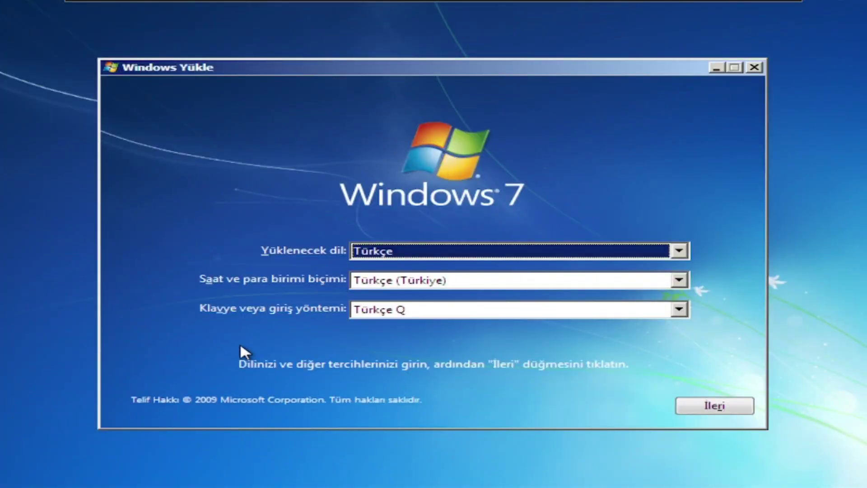
click(715, 405)
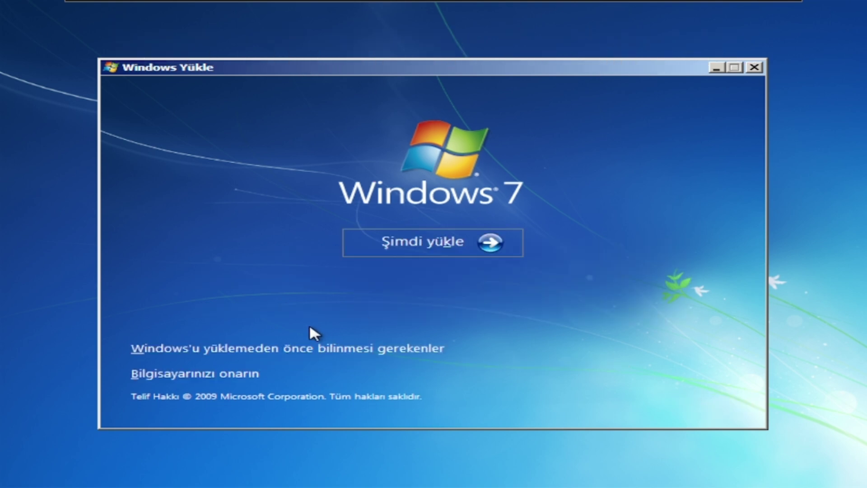
click(238, 376)
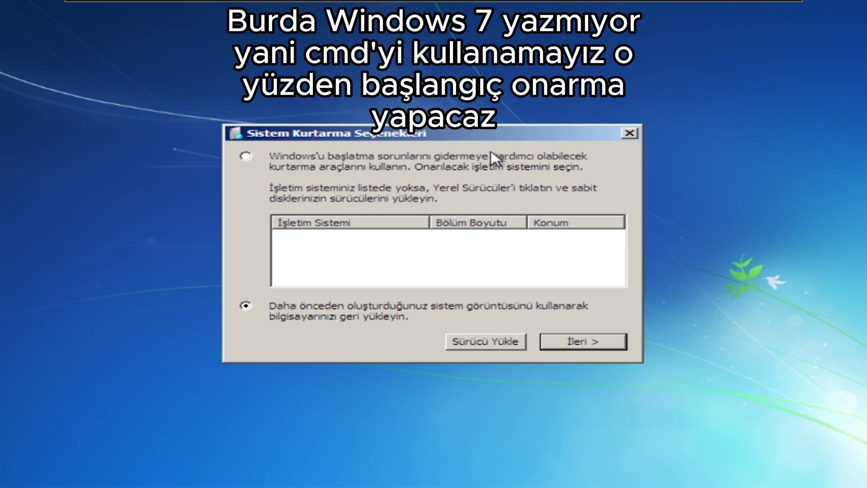
Choose the recovery tools option for Windows startup problems, run Startup Repair and finish it with a restart
click(264, 156)
click(580, 343)
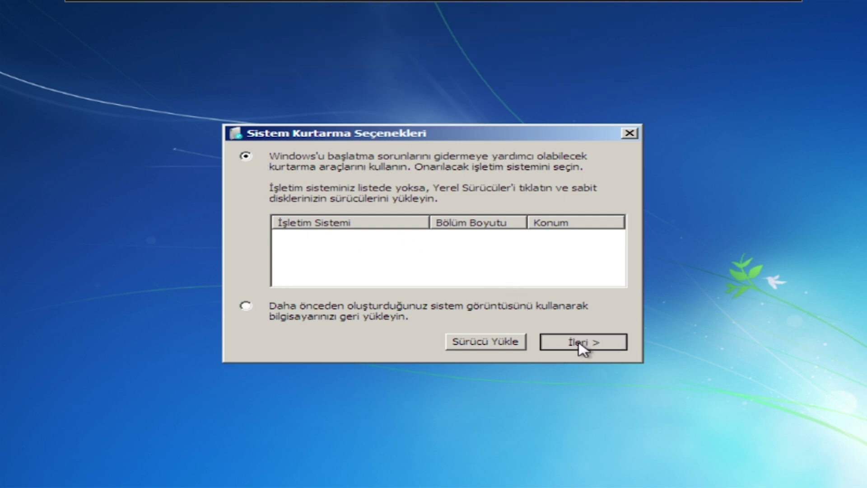
click(319, 168)
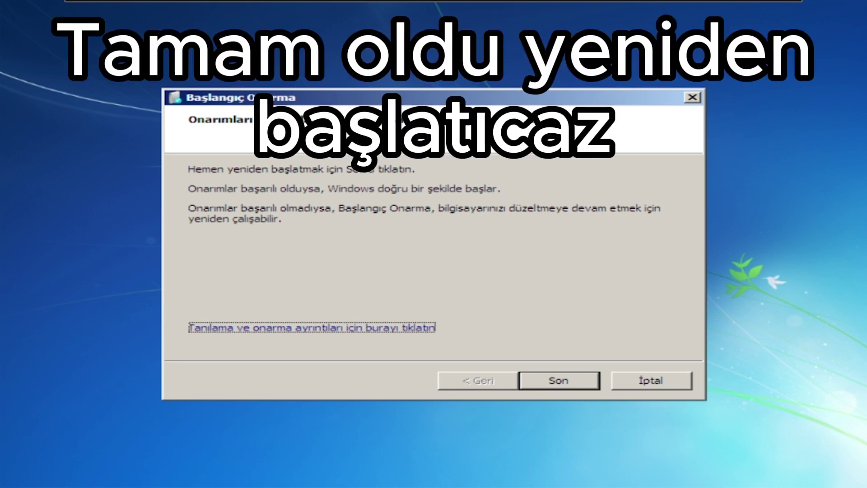
click(552, 381)
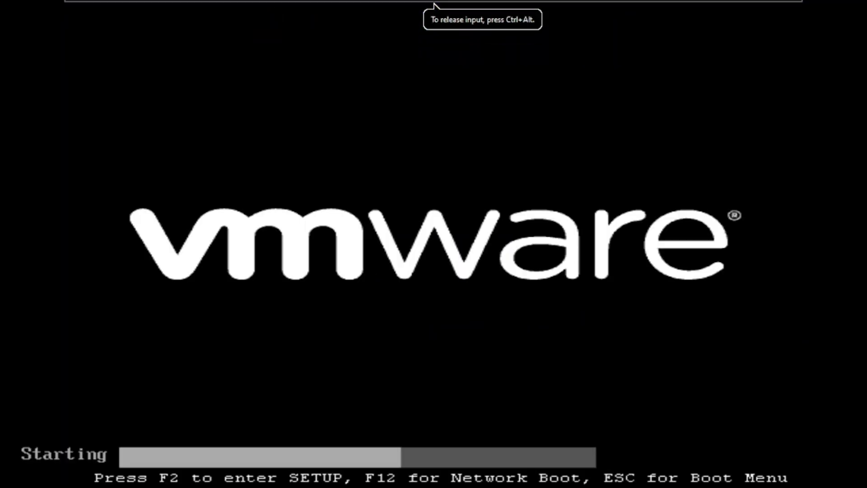
Boot from CD-ROM Drive again, keep the default language settings and reopen the computer repair option
key(Escape)
key(Down)
key(Down)
key(Return)
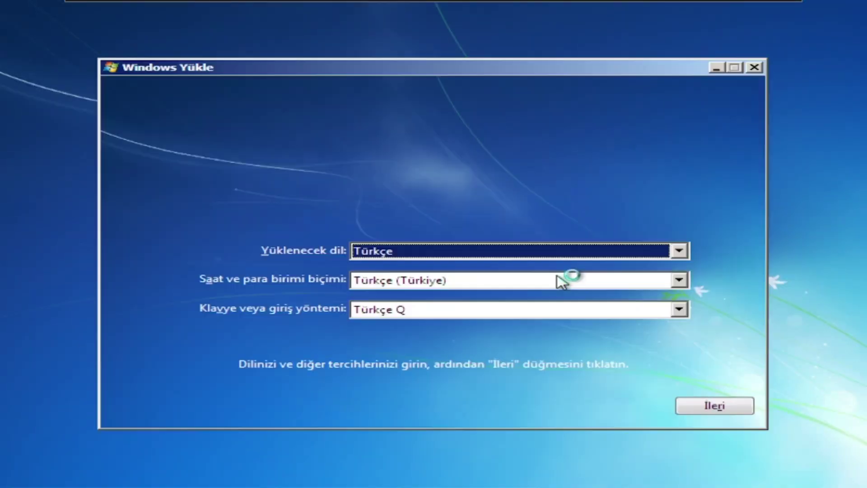
click(713, 406)
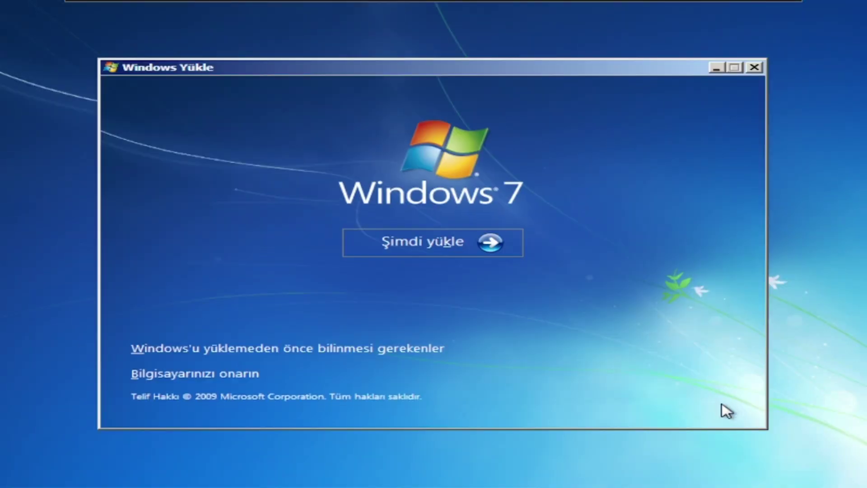
click(229, 373)
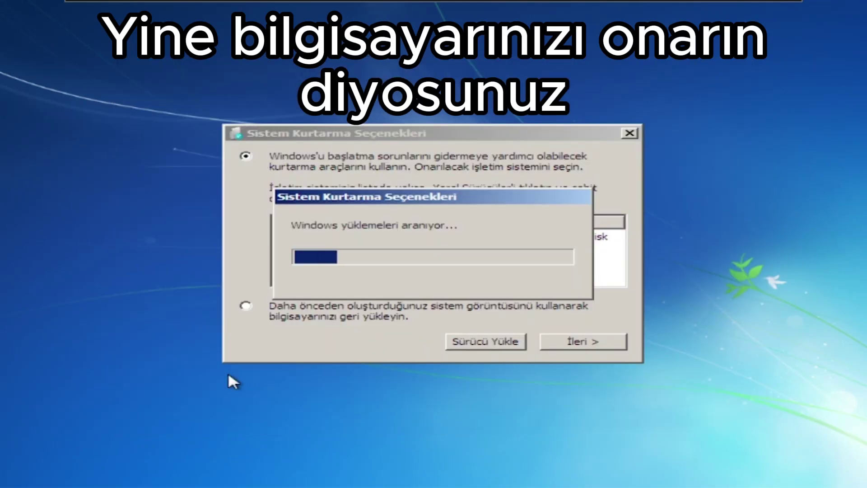
Select the Windows 7 installation on C: for recovery and open the Command Prompt recovery tool
drag(350, 199, 329, 311)
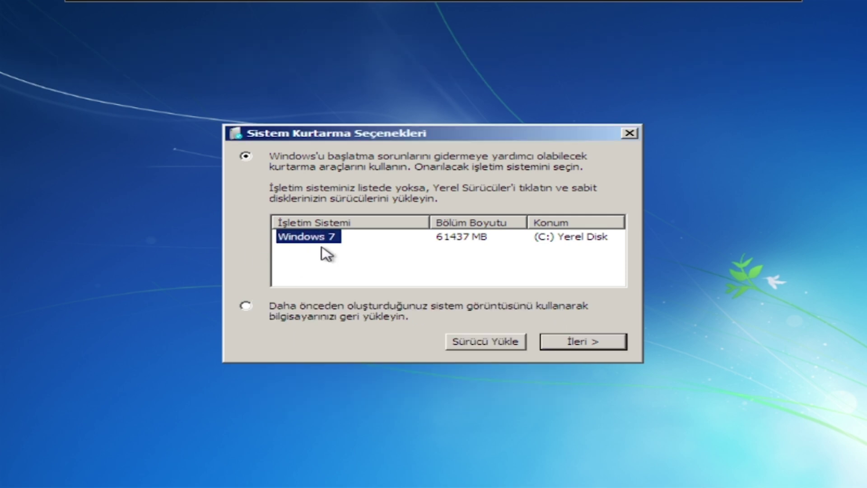
click(570, 343)
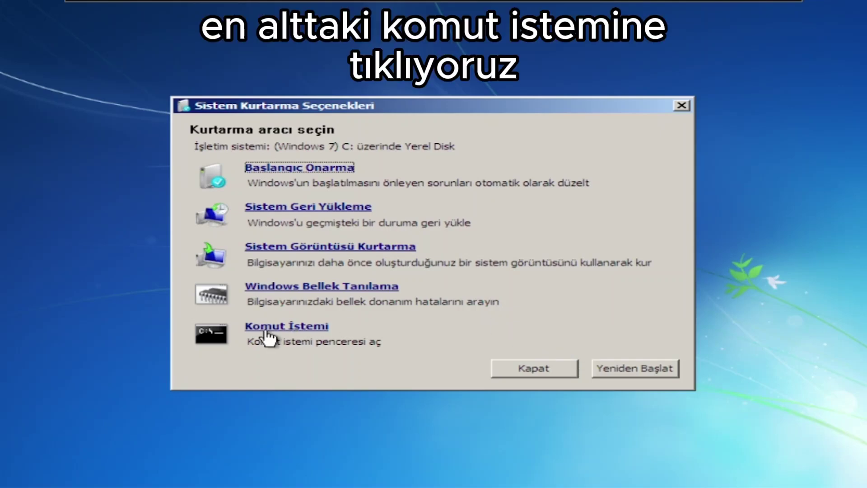
click(281, 328)
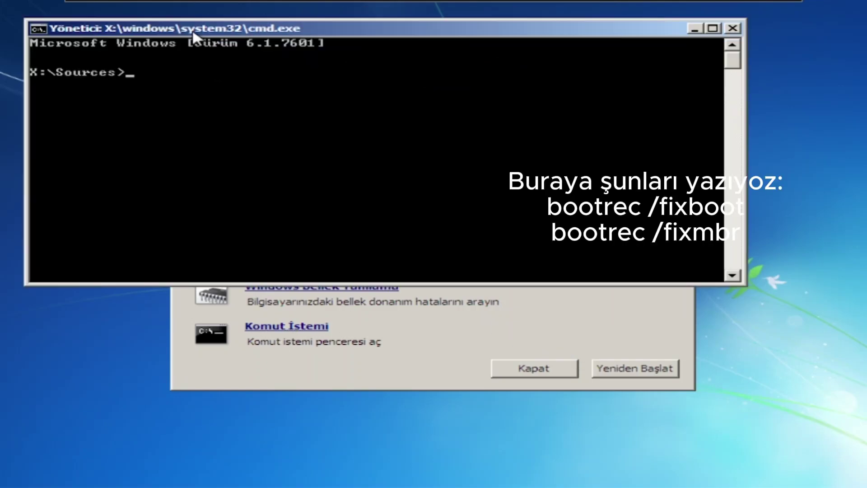
drag(194, 33, 248, 78)
Repair the boot sector and master boot record by running bootrec /fixboot and bootrec /fixmbr
text(bootmgr /fixboot)
key(Return)
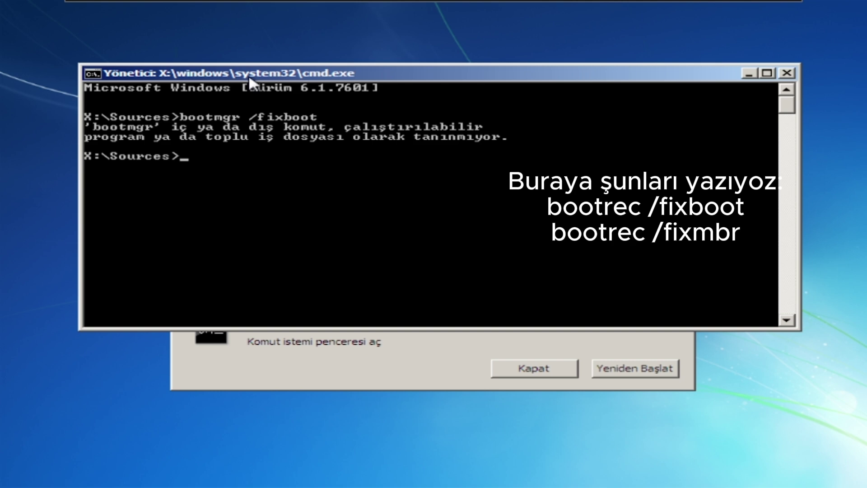
text(bootrec /fixboot)
key(Return)
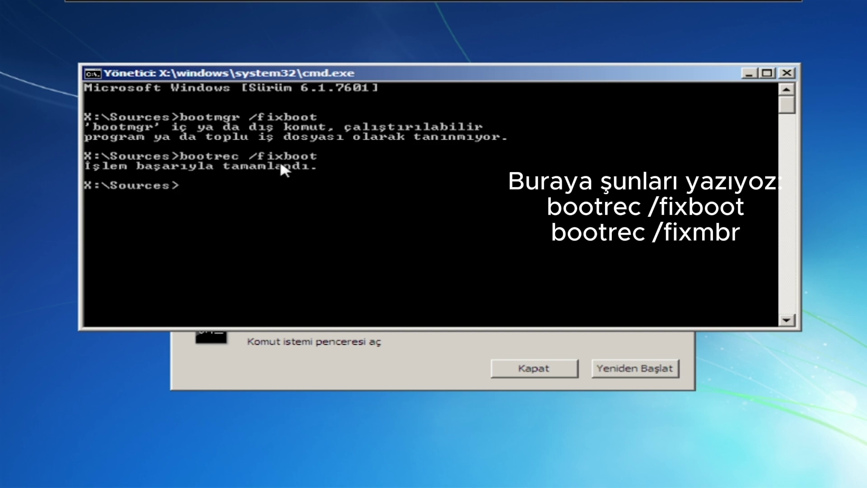
text(bootrec /fixmbr)
key(Return)
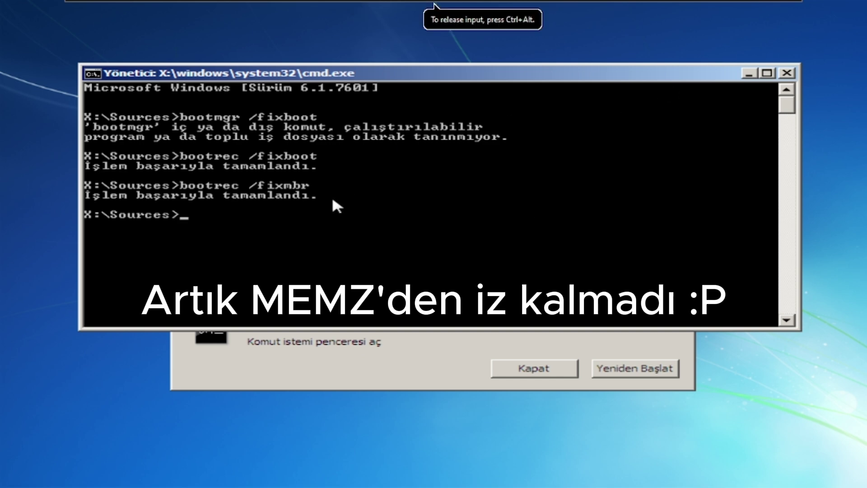
Close the command prompt and restart the virtual machine into the Windows 7 desktop
click(787, 74)
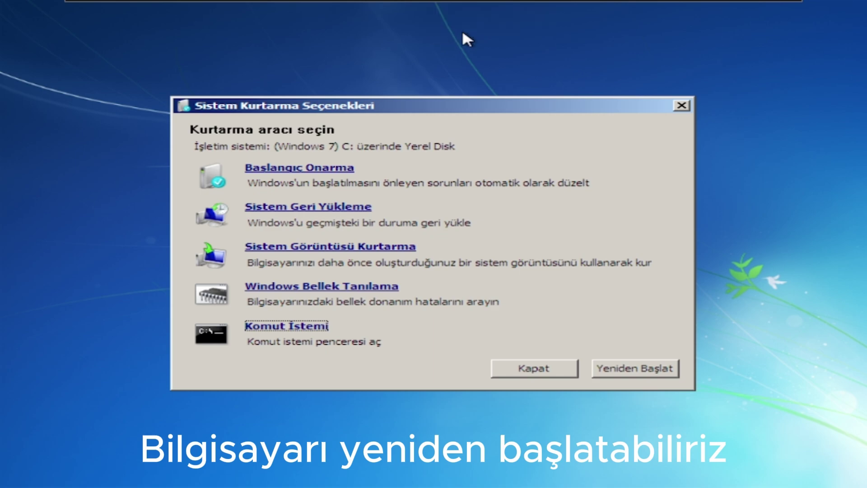
click(635, 368)
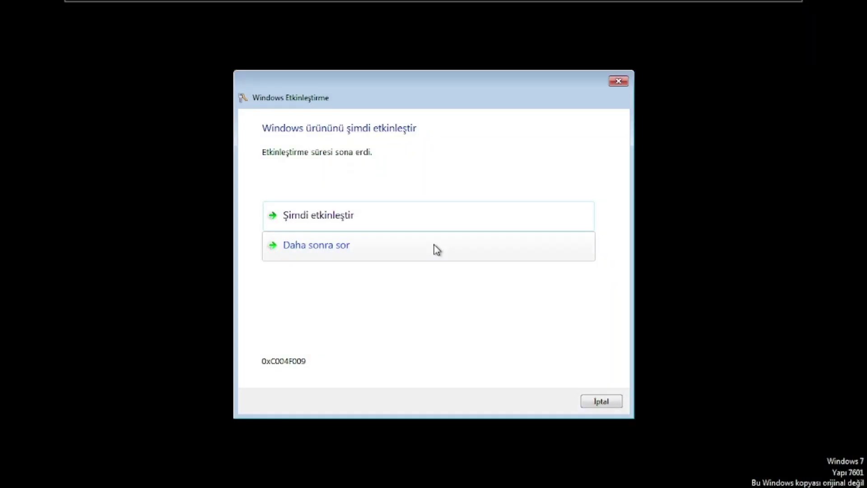
click(435, 245)
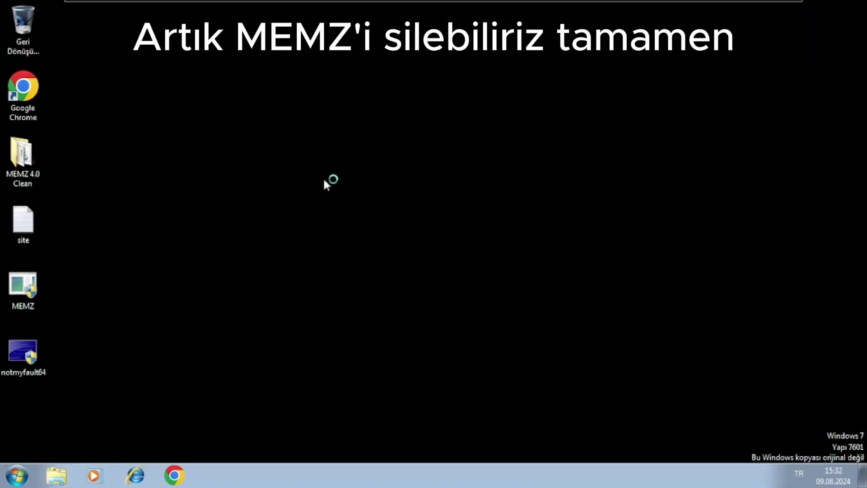
drag(385, 129, 314, 114)
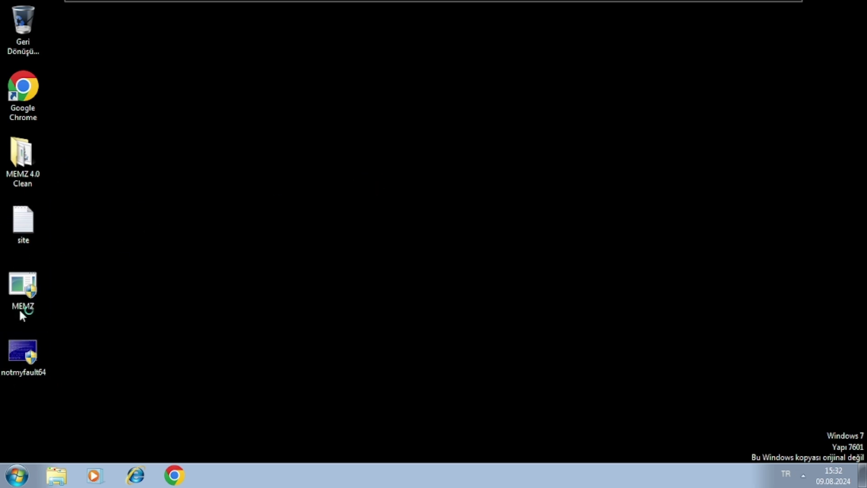
Move the MEMZ program from the desktop to the Recycle Bin and empty the bin, confirming permanent deletion
drag(21, 316, 29, 34)
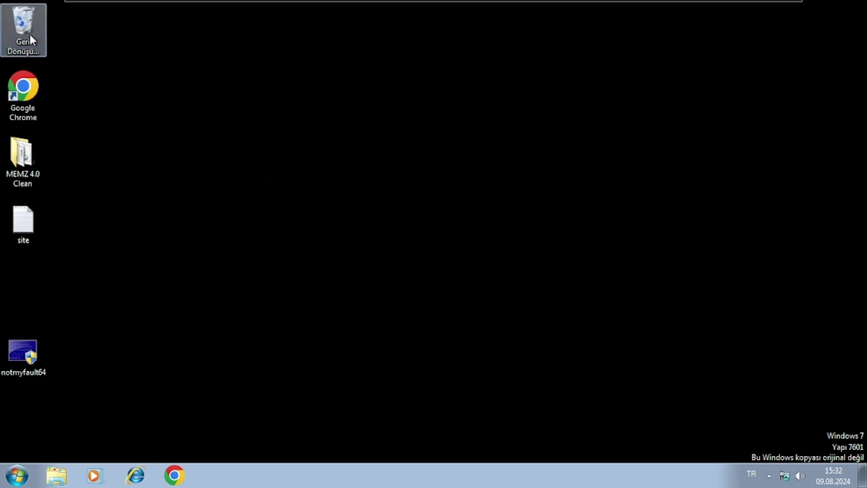
right_click(29, 32)
click(72, 57)
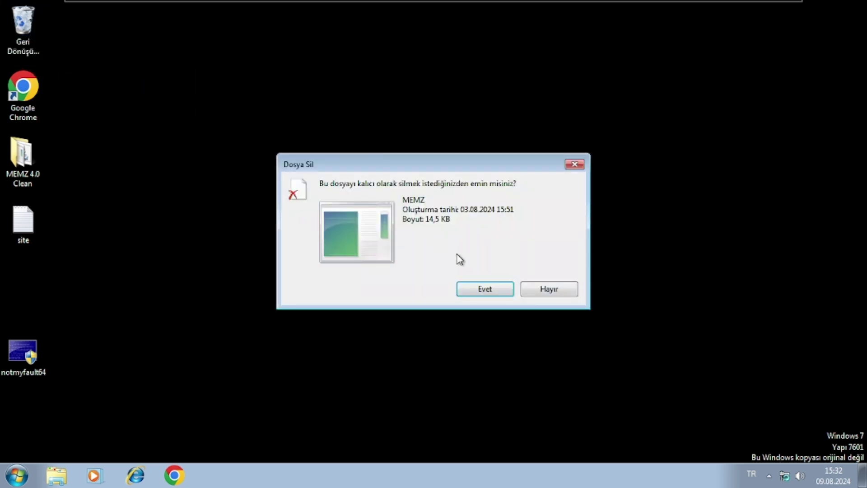
click(481, 293)
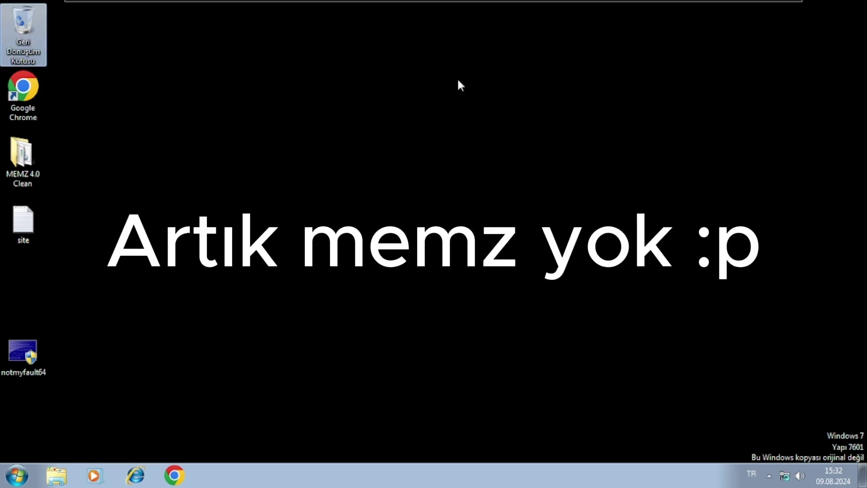
drag(429, 252, 326, 217)
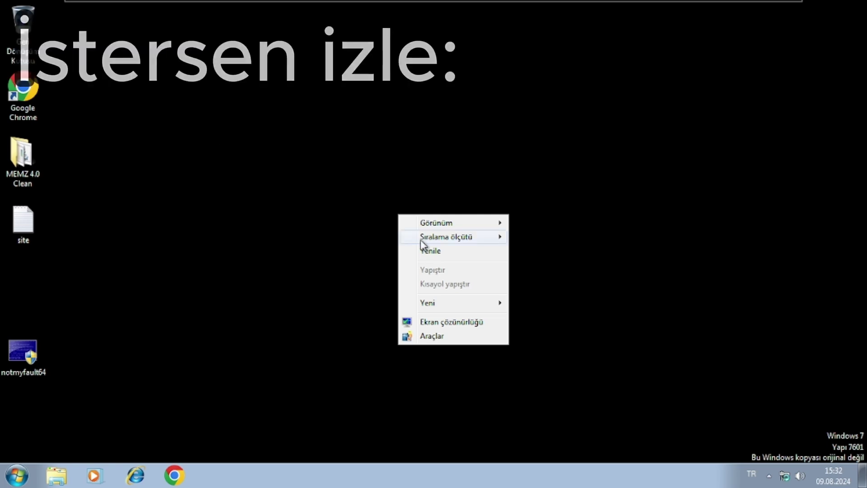
click(440, 251)
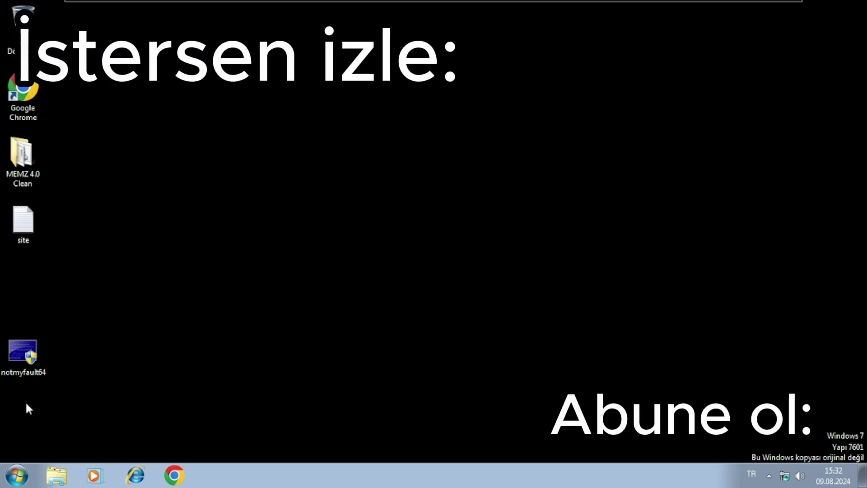
double_click(23, 352)
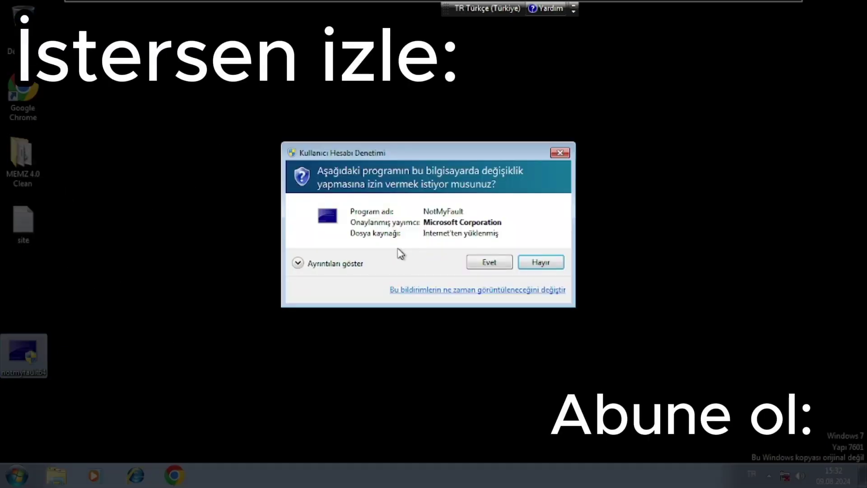
click(490, 264)
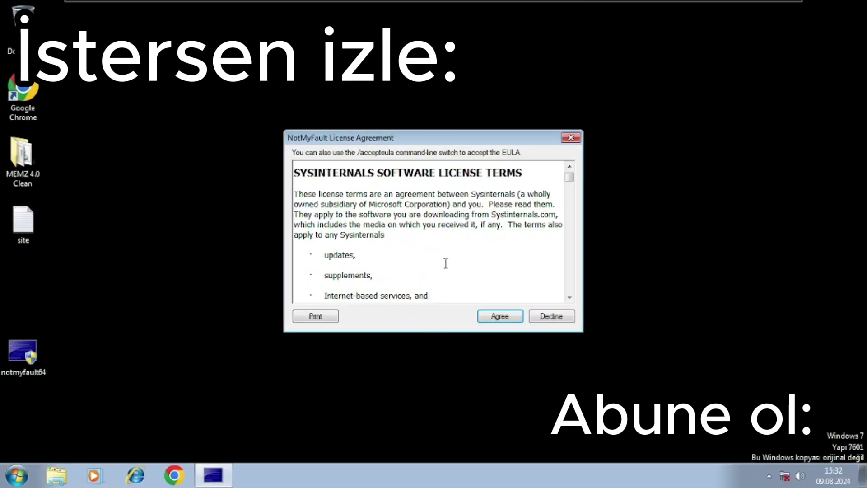
click(571, 138)
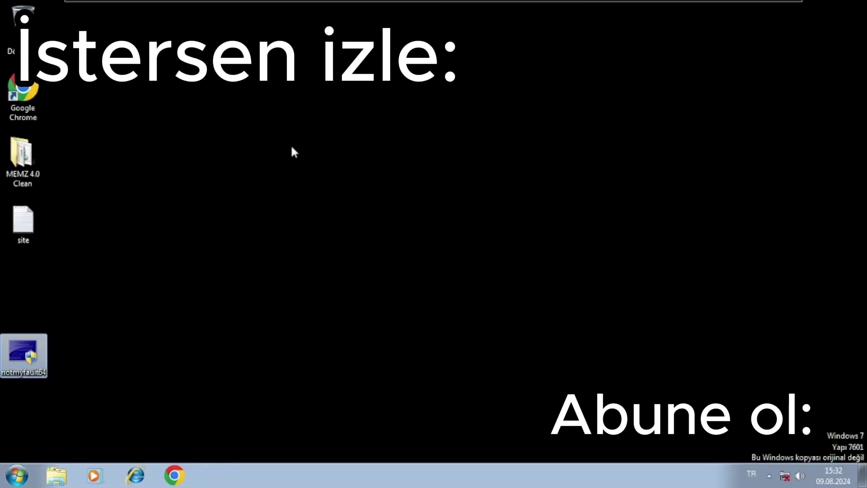